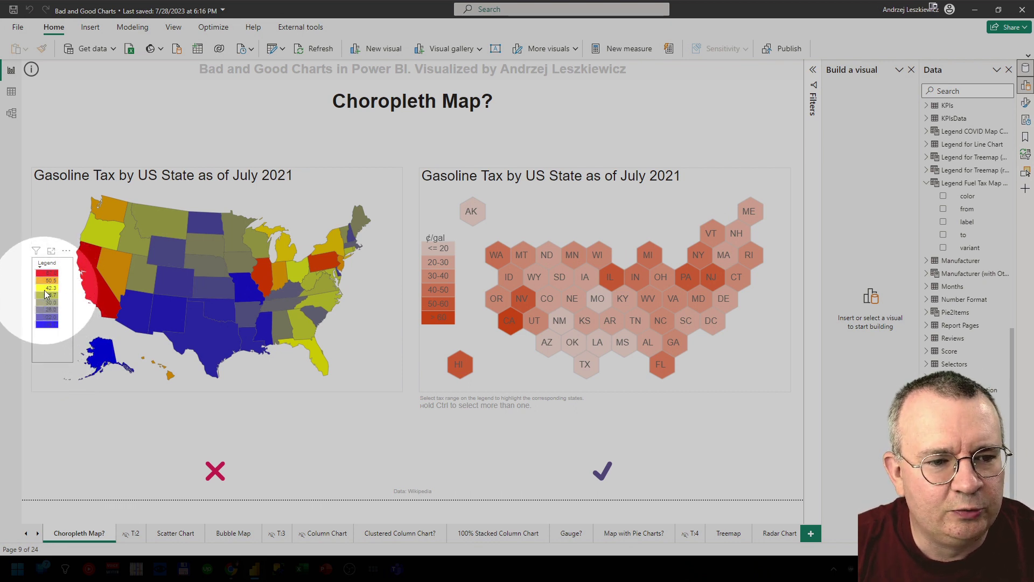
# Step: Examine the filled gasoline tax map's colour legend against its states, including the tooltips for New Mexico and Texas
pyautogui.press('ctrl')
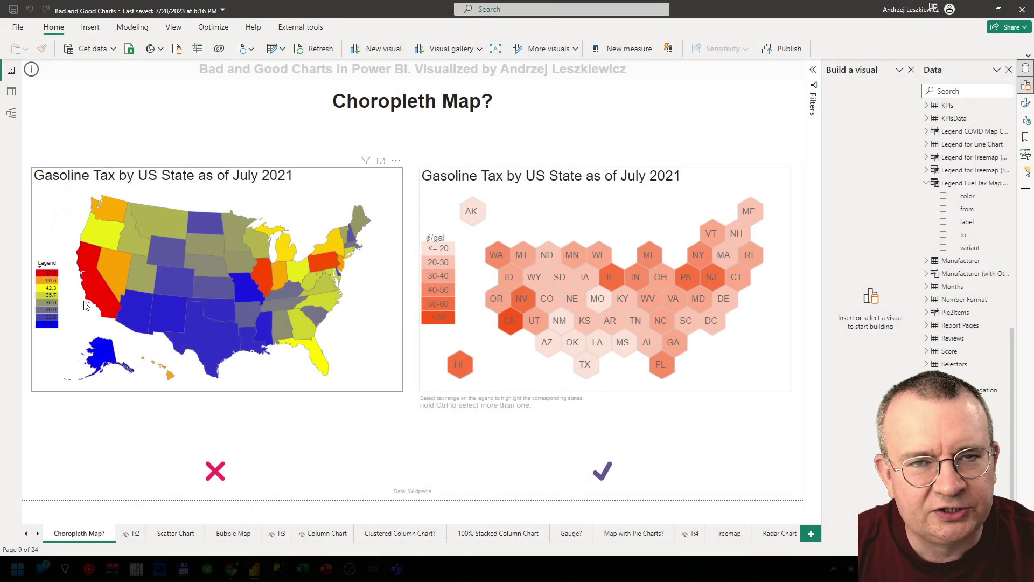
pyautogui.press('ctrl')
pyautogui.press('ctrl')
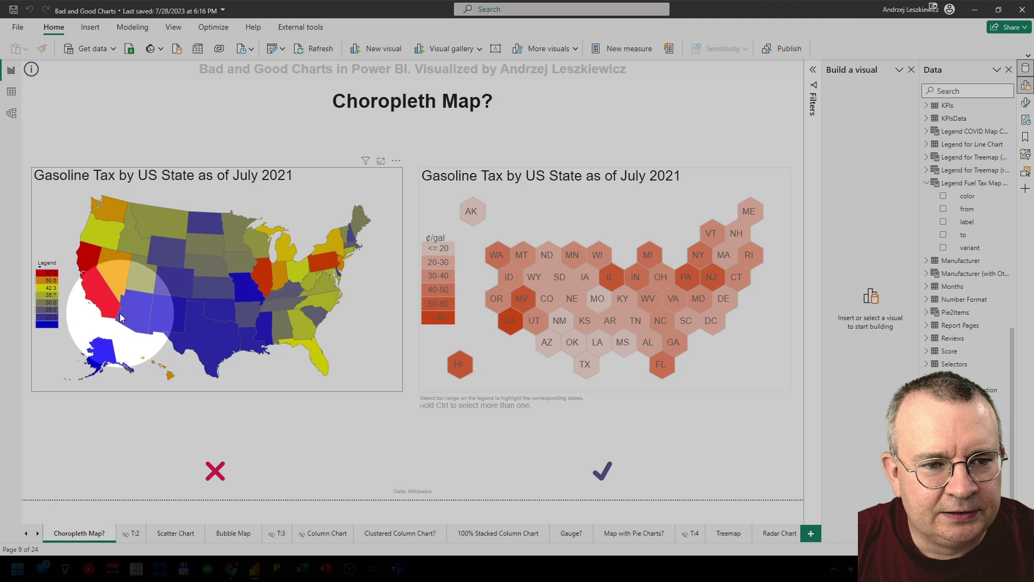
pyautogui.moveTo(112, 309)
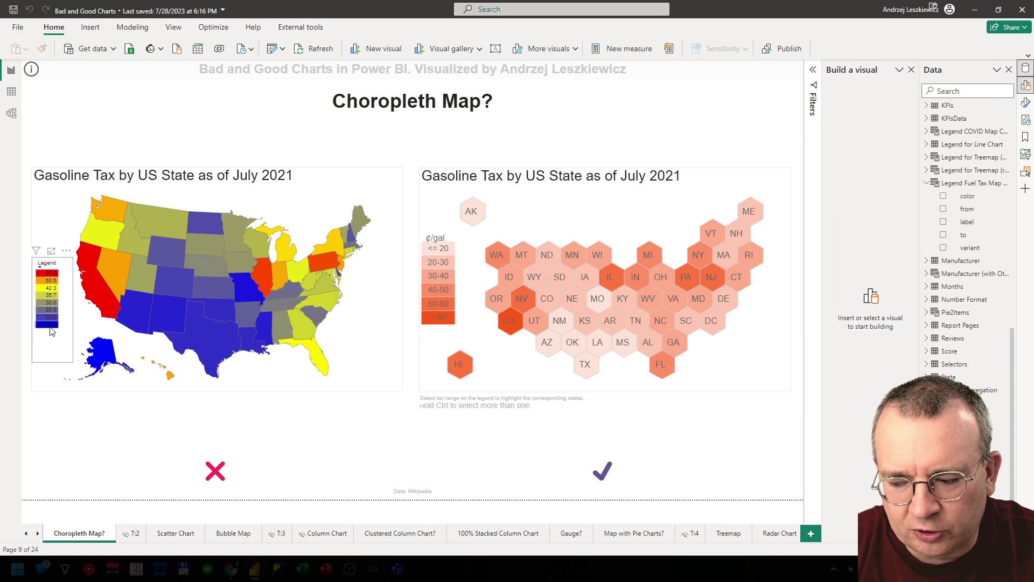
pyautogui.press('ctrl')
pyautogui.press('ctrl')
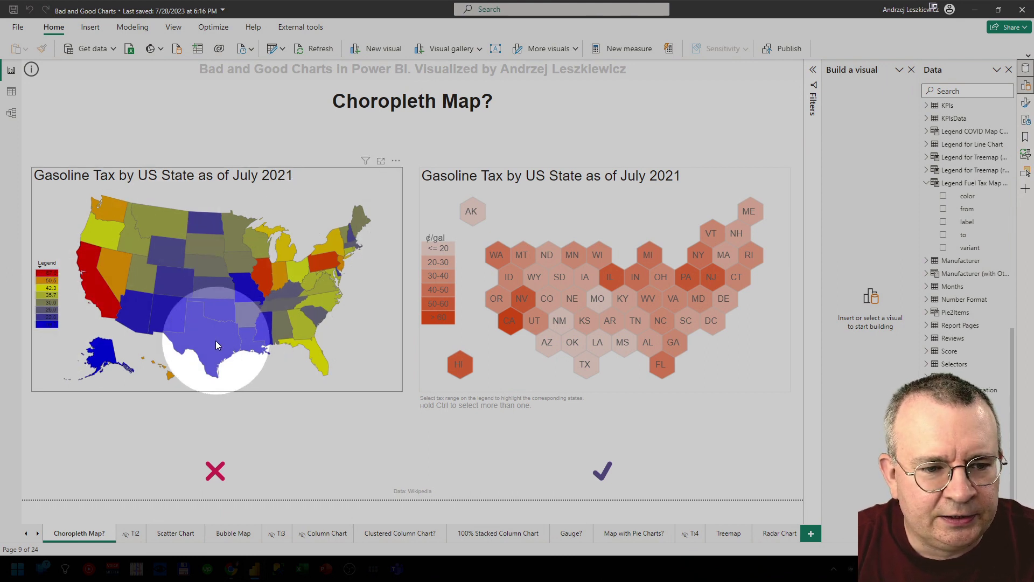
pyautogui.moveTo(179, 341)
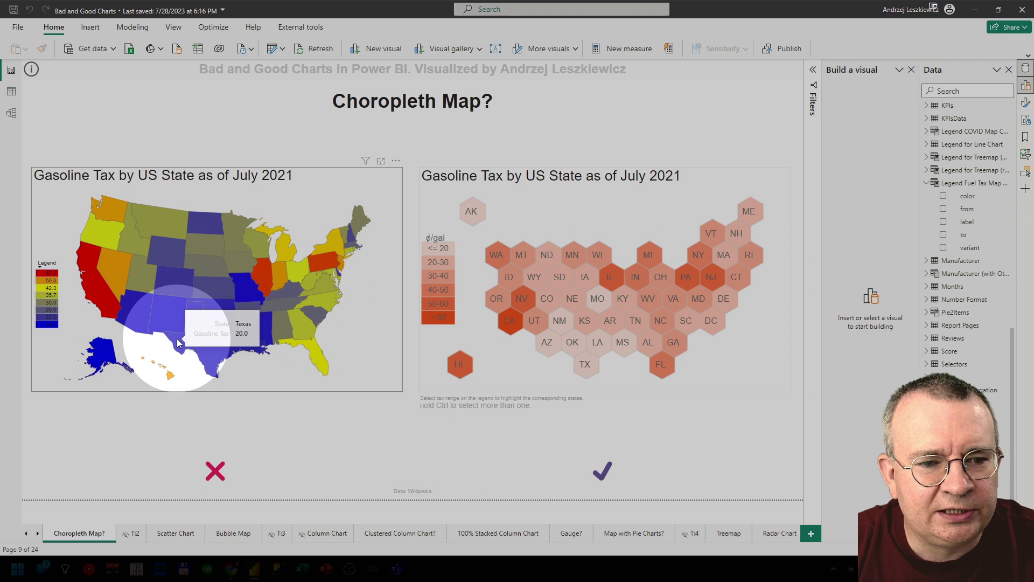
pyautogui.press('ctrl')
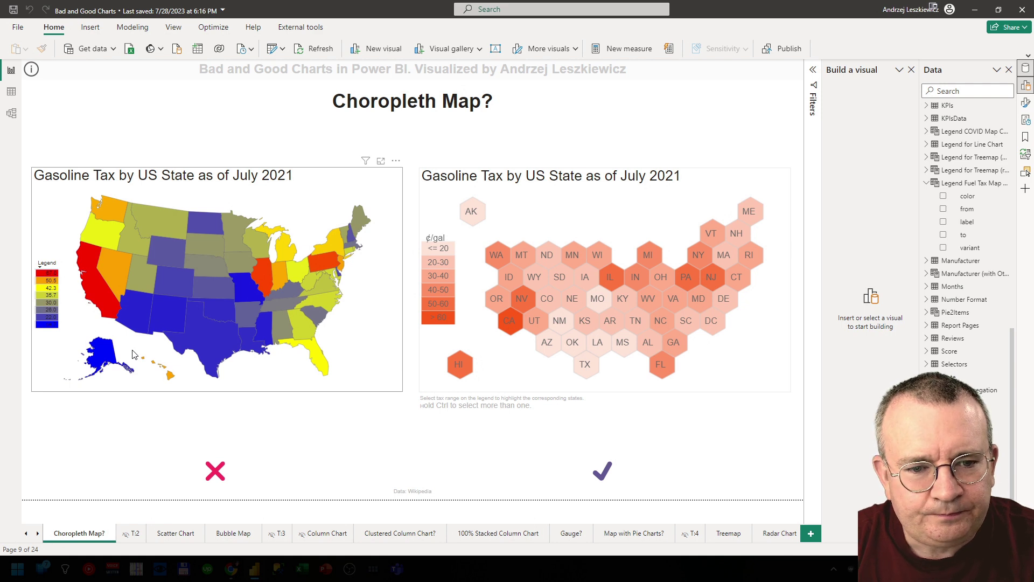
pyautogui.press('ctrl')
pyautogui.press('ctrl')
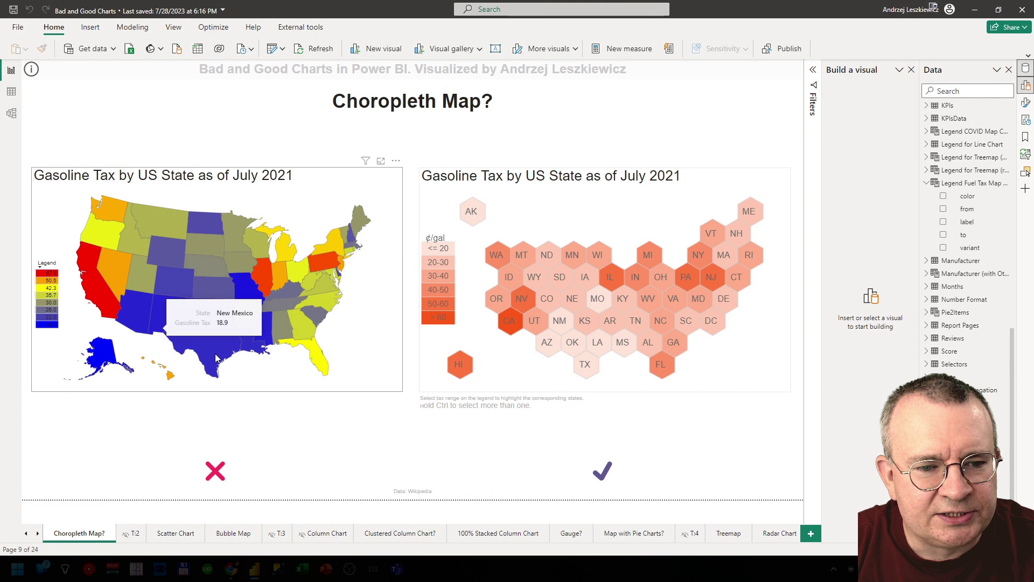
pyautogui.moveTo(220, 349)
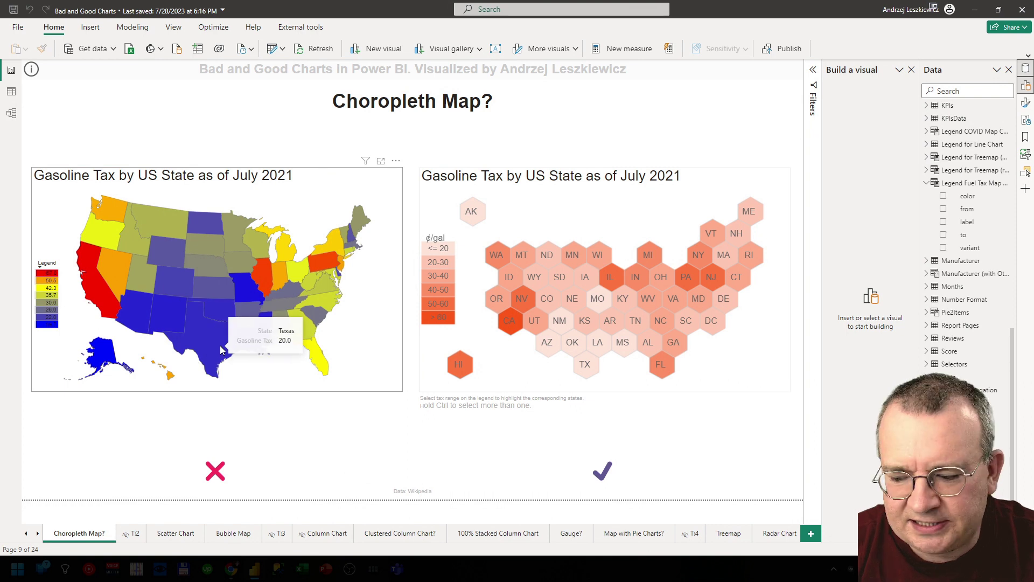
pyautogui.press('ctrl')
pyautogui.press('ctrl')
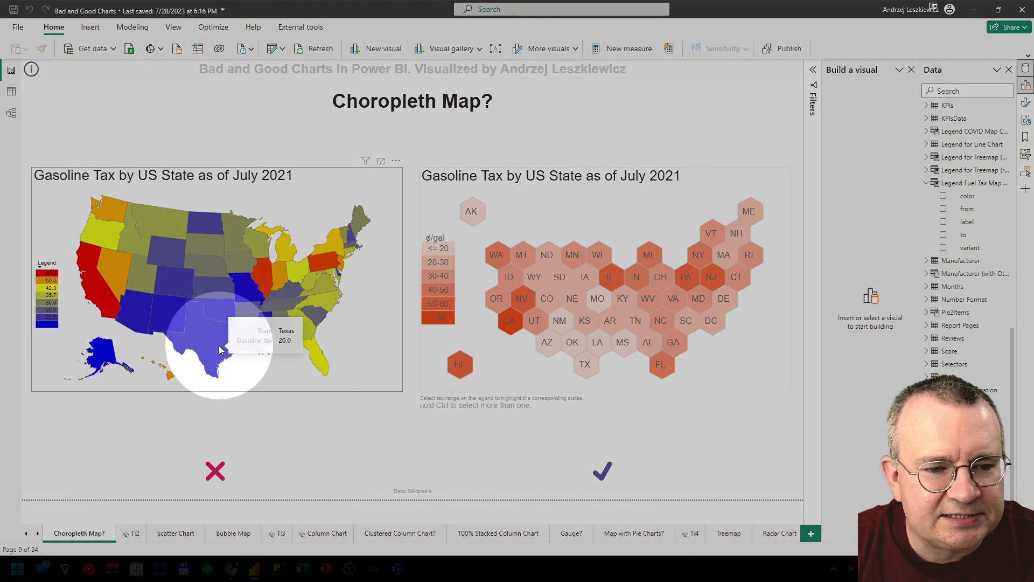
# Step: Compare the gasoline tax tooltips of California, Texas and the small northeastern states on the filled map
pyautogui.moveTo(89, 276)
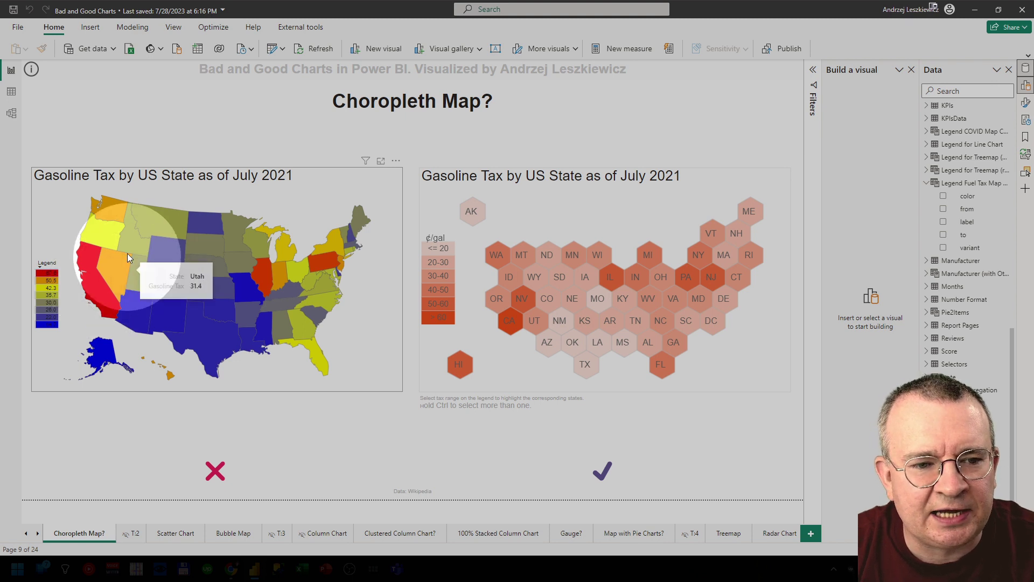
pyautogui.moveTo(330, 264)
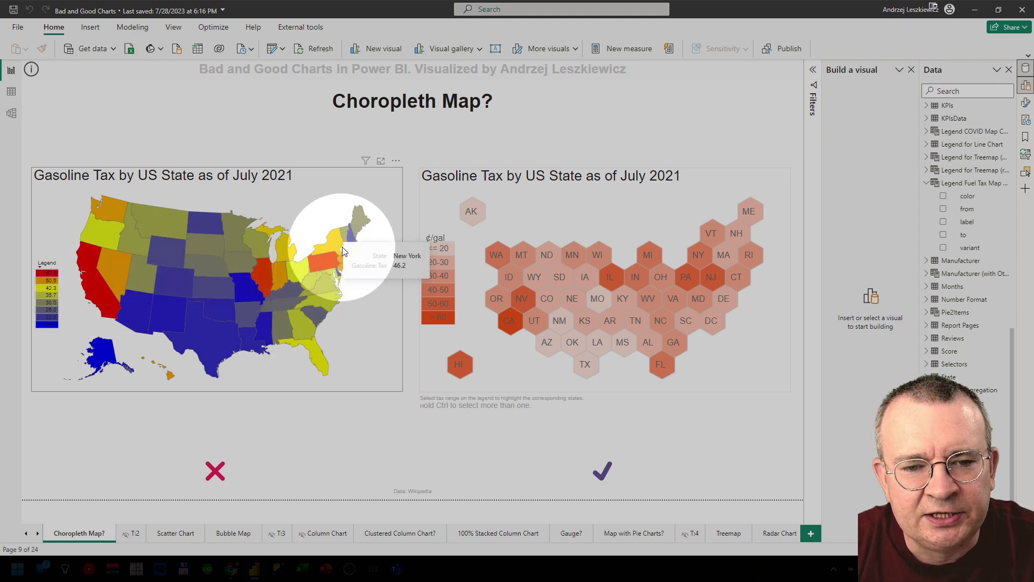
pyautogui.moveTo(359, 225)
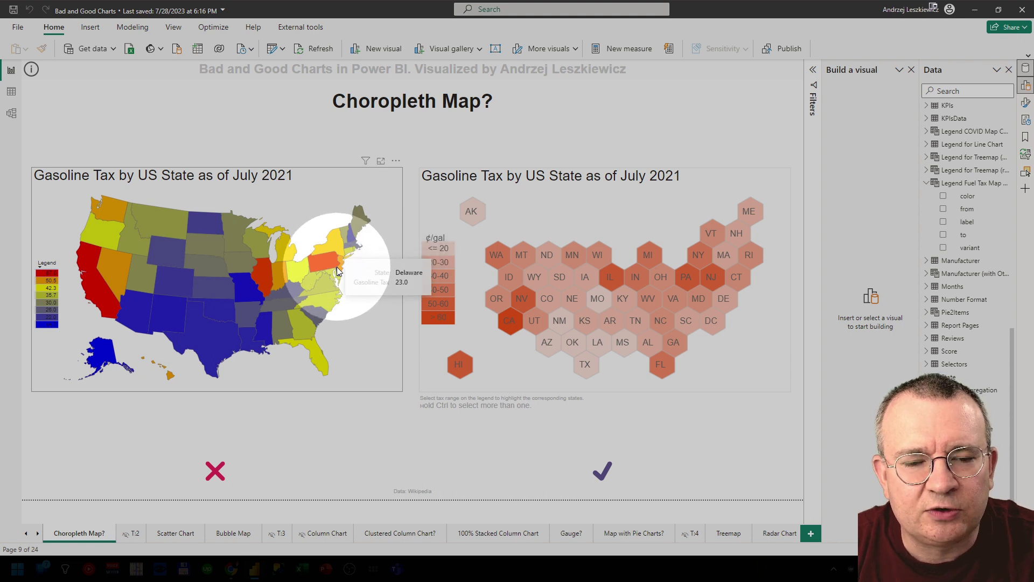
pyautogui.moveTo(353, 244)
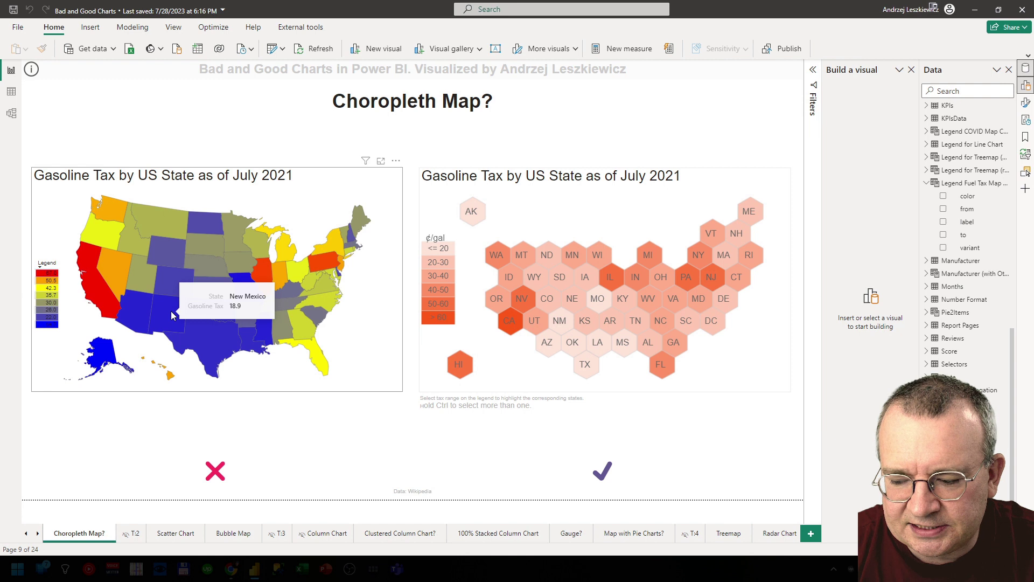
pyautogui.press('ctrl')
pyautogui.press('ctrl')
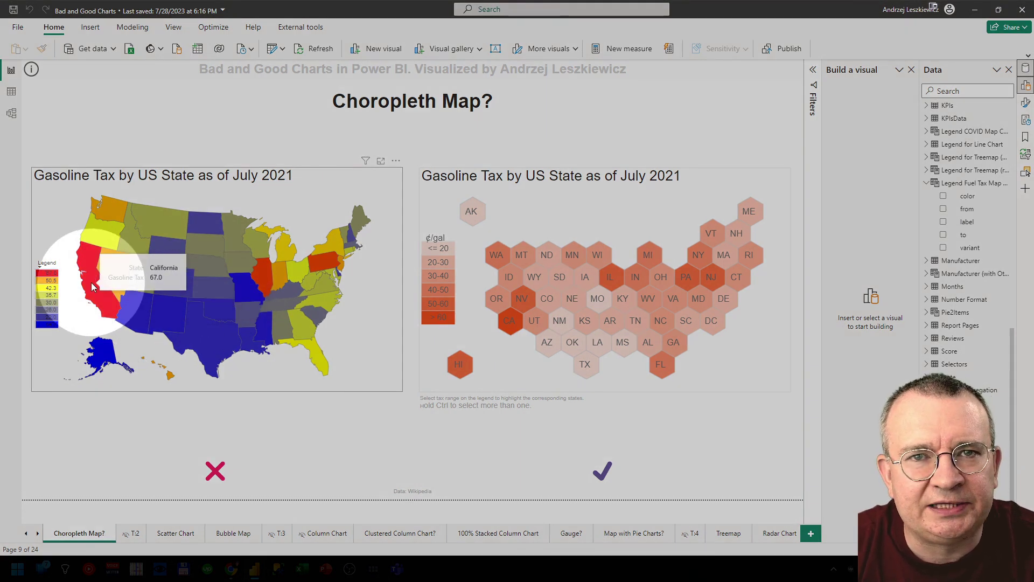
pyautogui.press('ctrl')
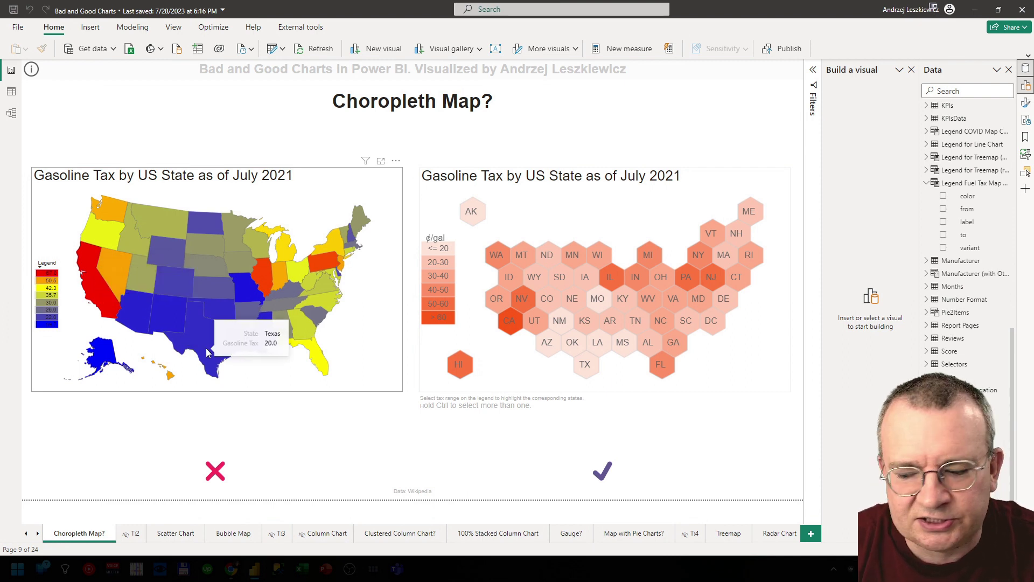
pyautogui.press('ctrl')
pyautogui.press('ctrl')
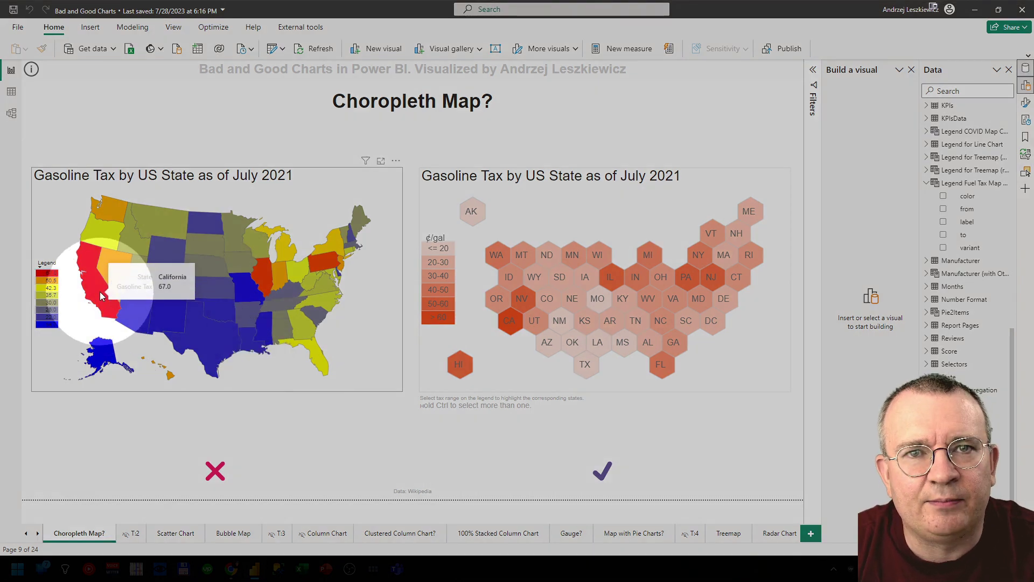
pyautogui.press('ctrl')
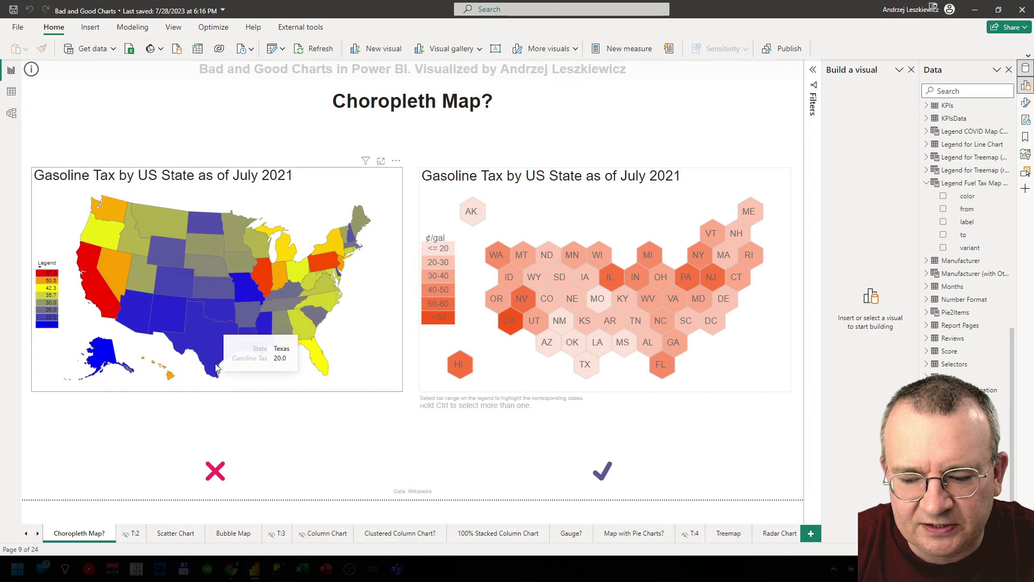
pyautogui.press('ctrl')
pyautogui.press('ctrl')
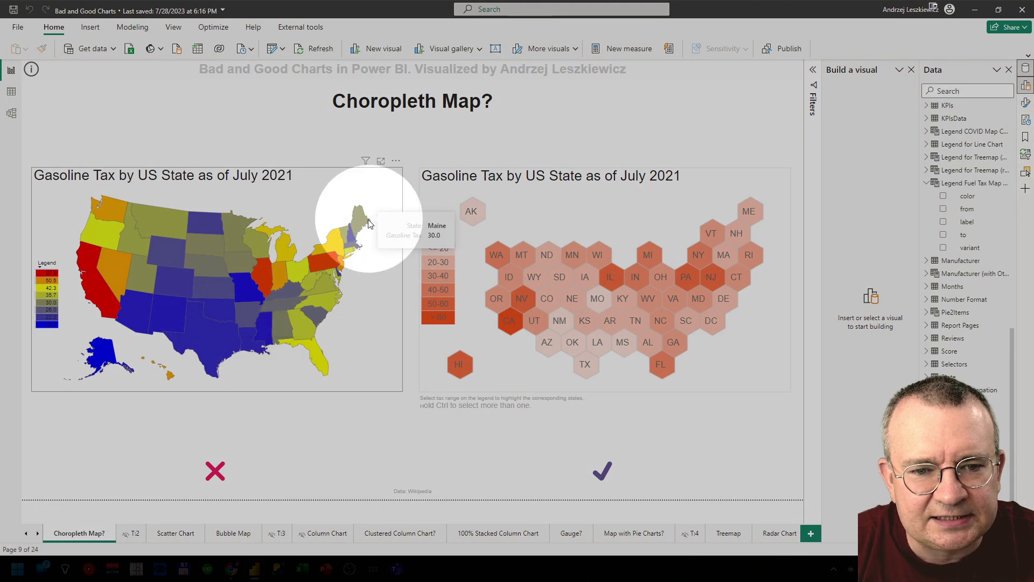
pyautogui.click(325, 466)
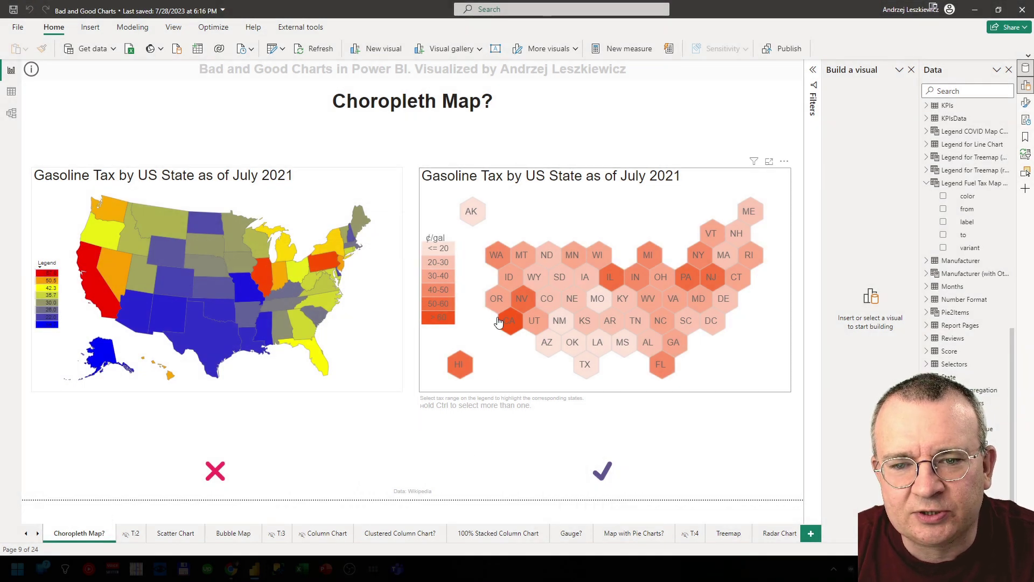
# Step: Examine the hexagon tile map's state layout and tax range legend in comparison with the filled map
pyautogui.click(586, 173)
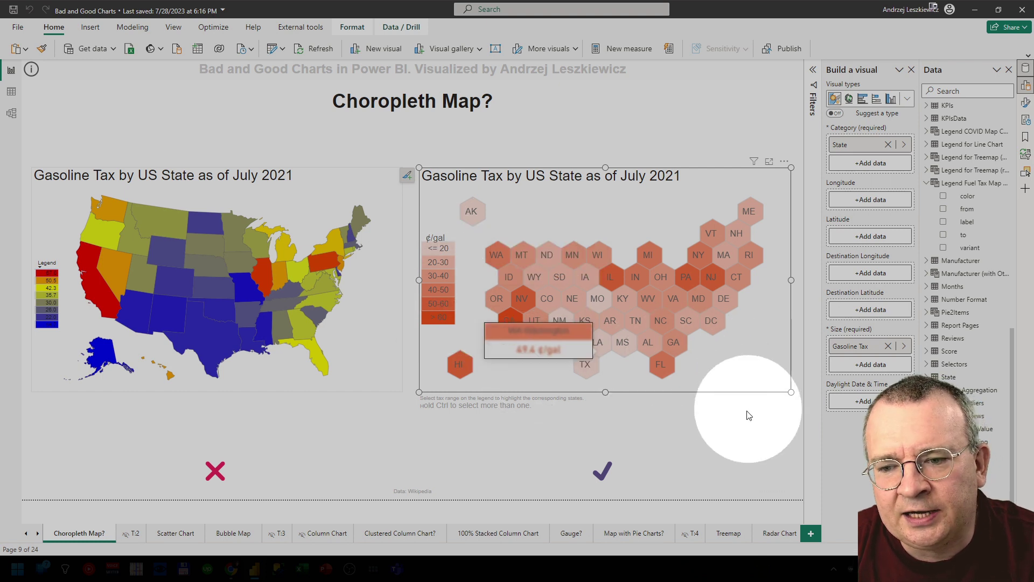
pyautogui.press('Escape')
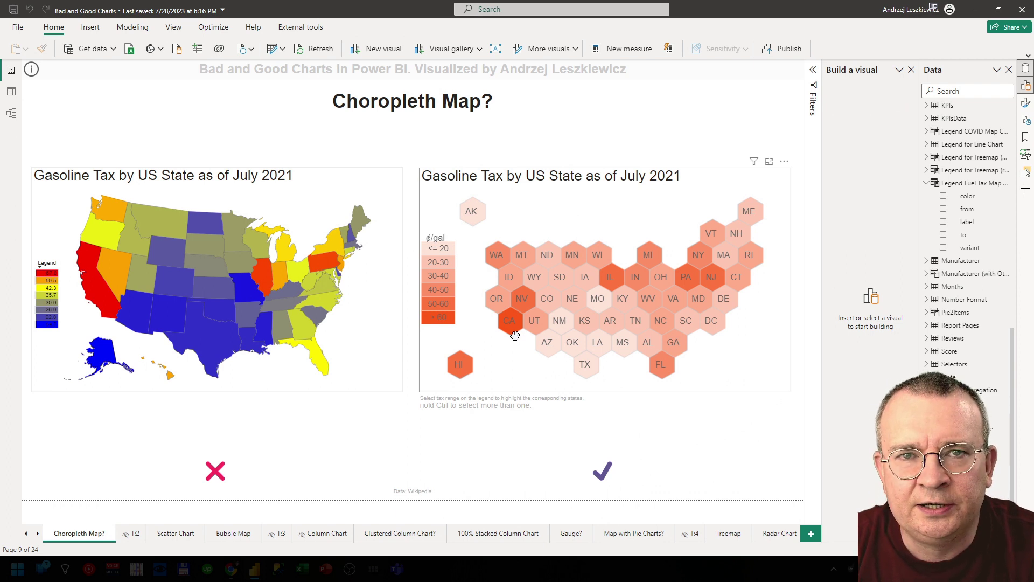
pyautogui.press('ctrl')
pyautogui.press('ctrl')
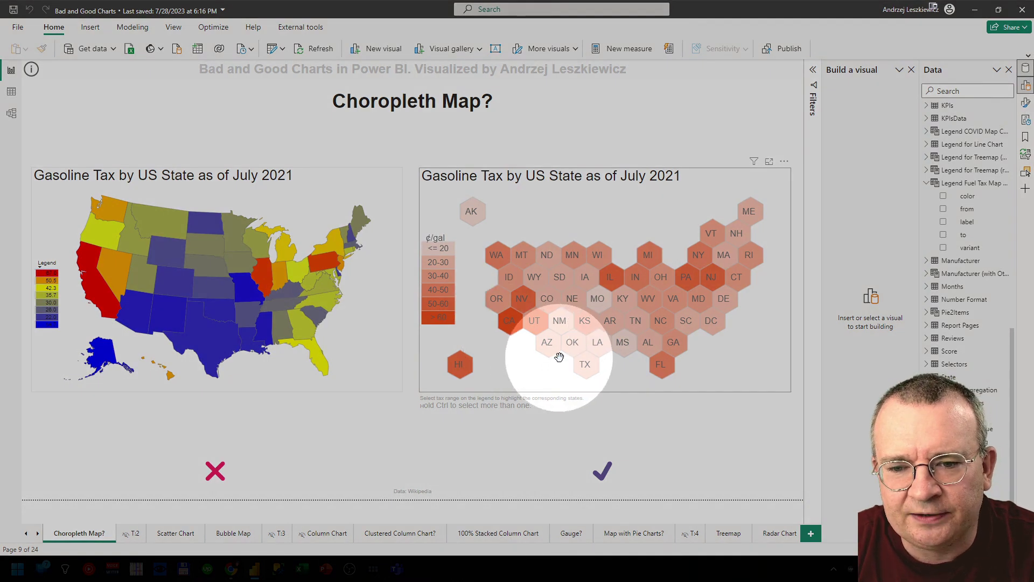
pyautogui.moveTo(550, 350)
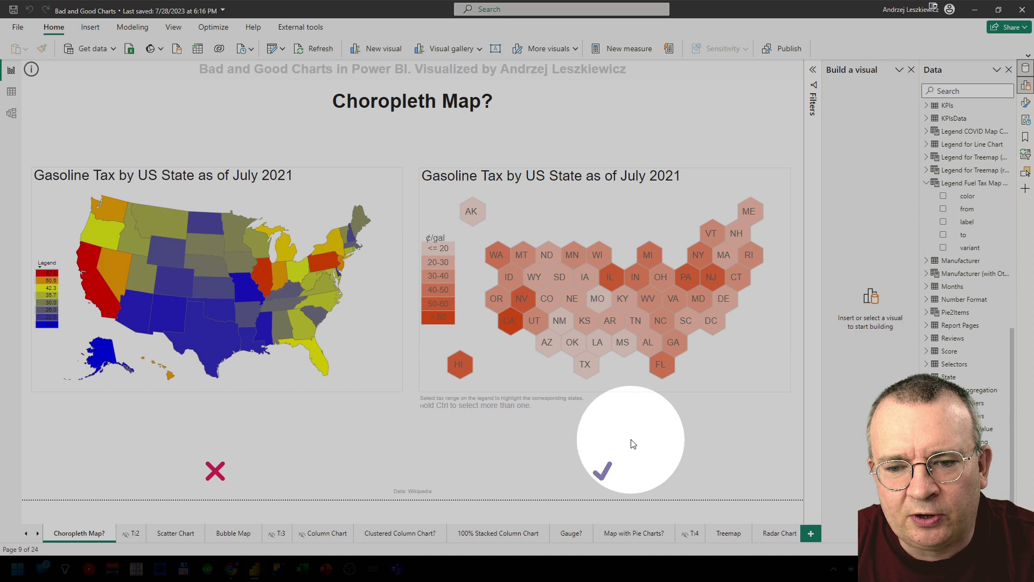
pyautogui.click(630, 439)
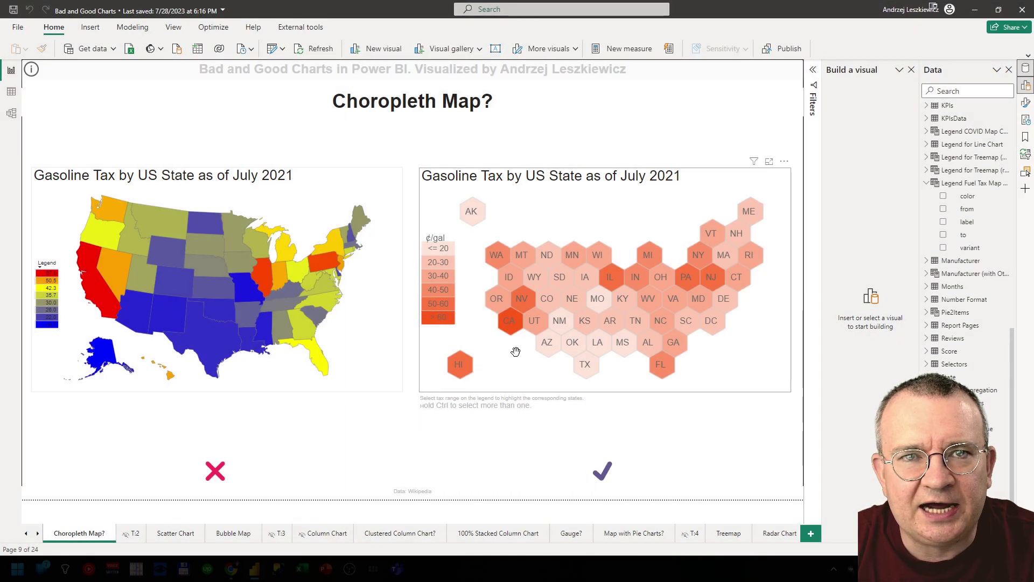
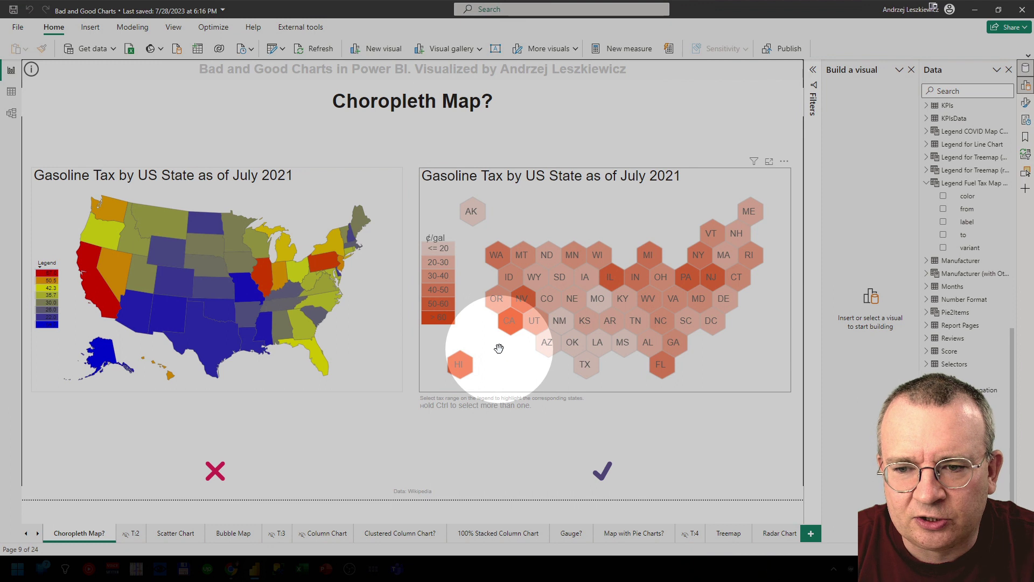
pyautogui.moveTo(737, 268)
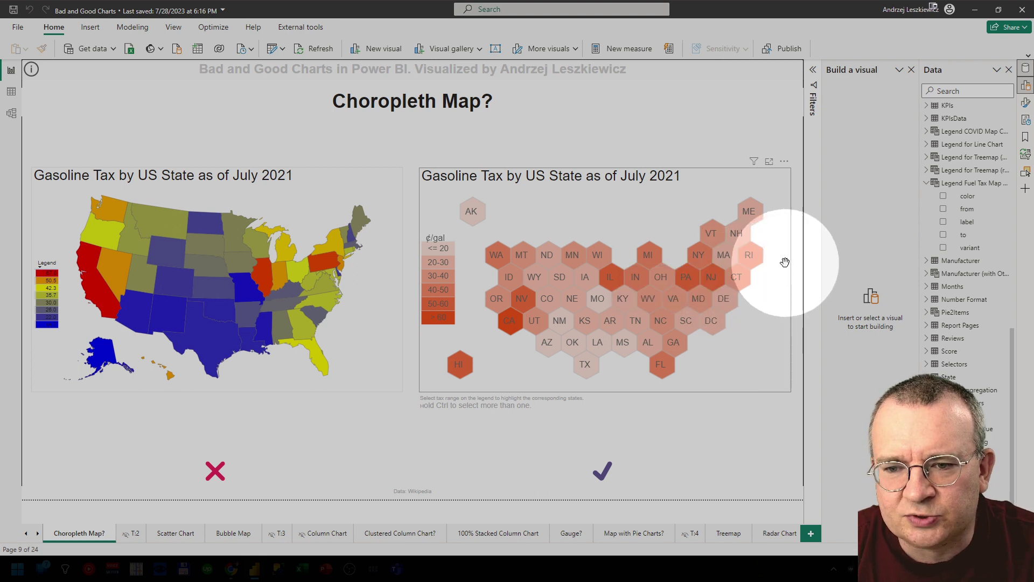
pyautogui.press('ctrl')
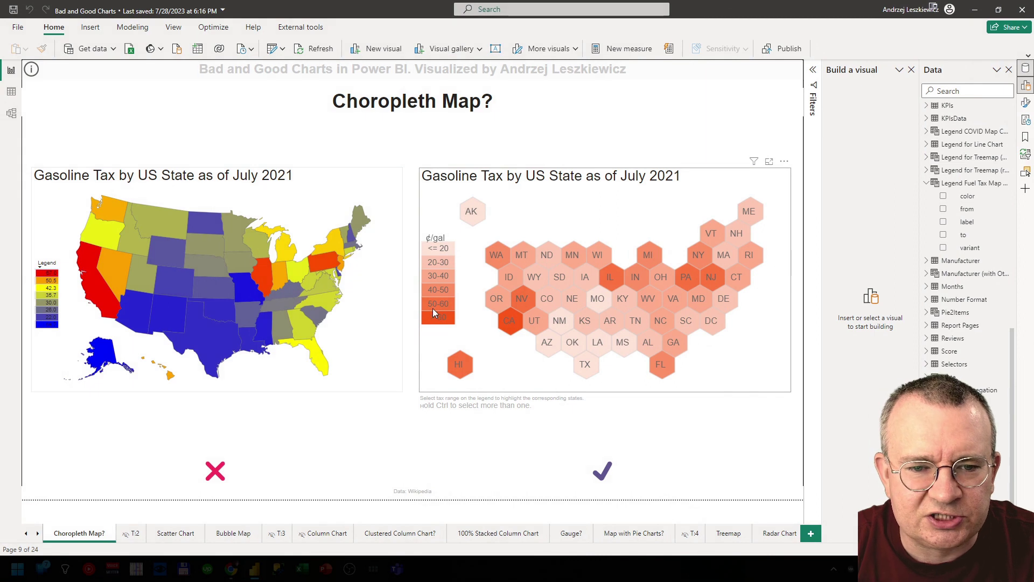
pyautogui.moveTo(329, 255)
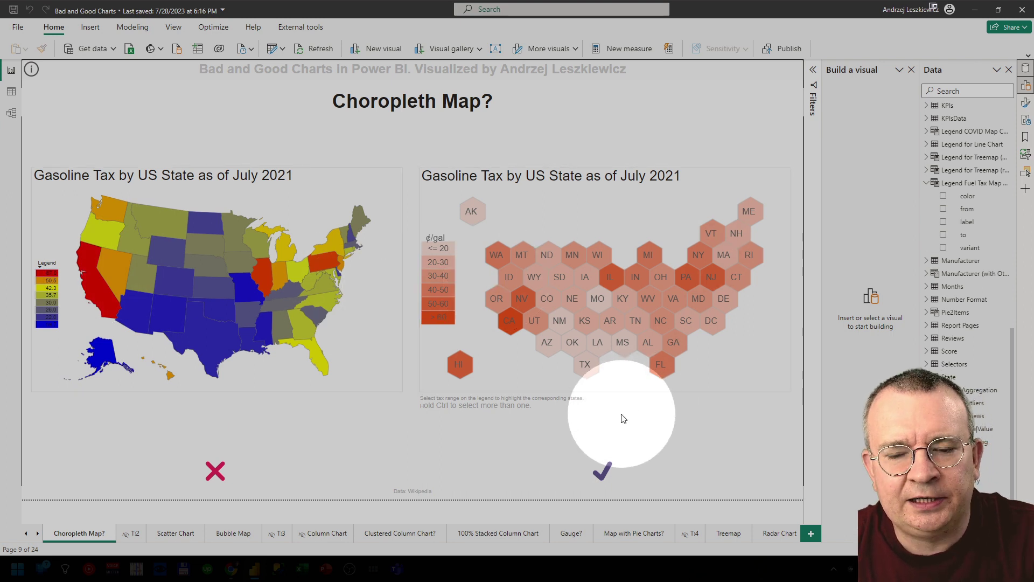
pyautogui.click(618, 419)
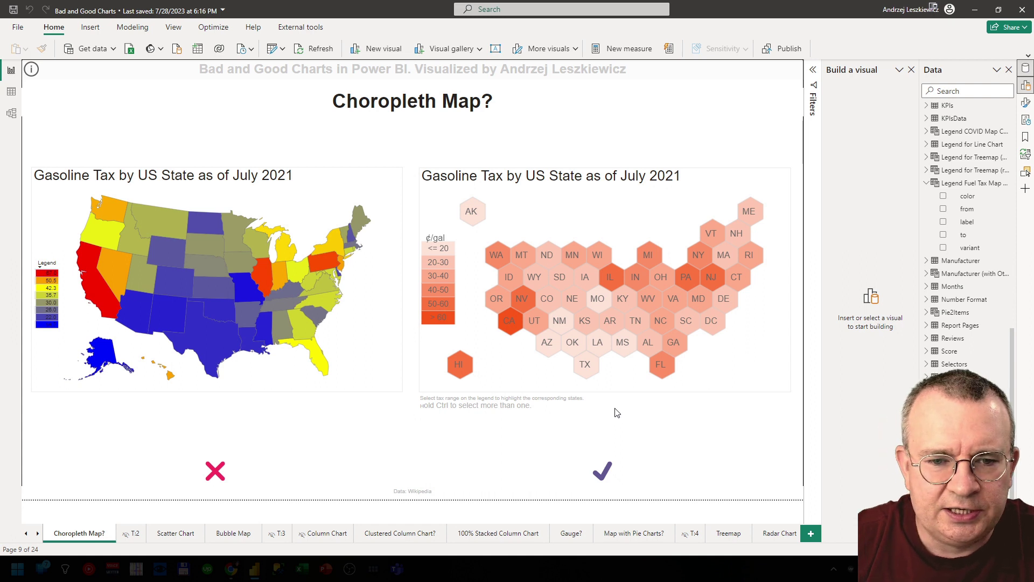
# Step: Inspect the visual types and assigned fields of the filled gasoline tax map and the hexagon map
pyautogui.click(401, 226)
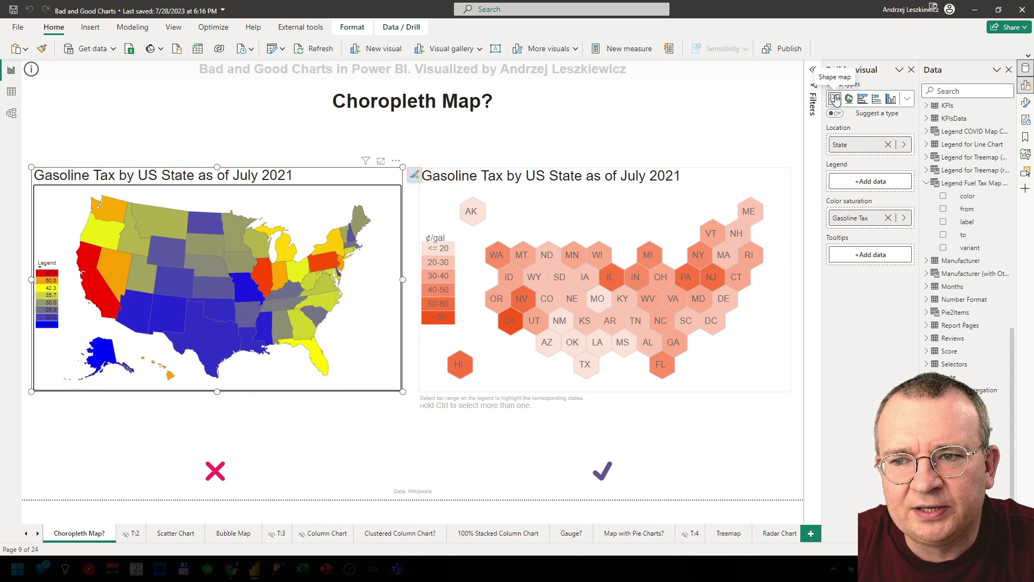
pyautogui.click(785, 185)
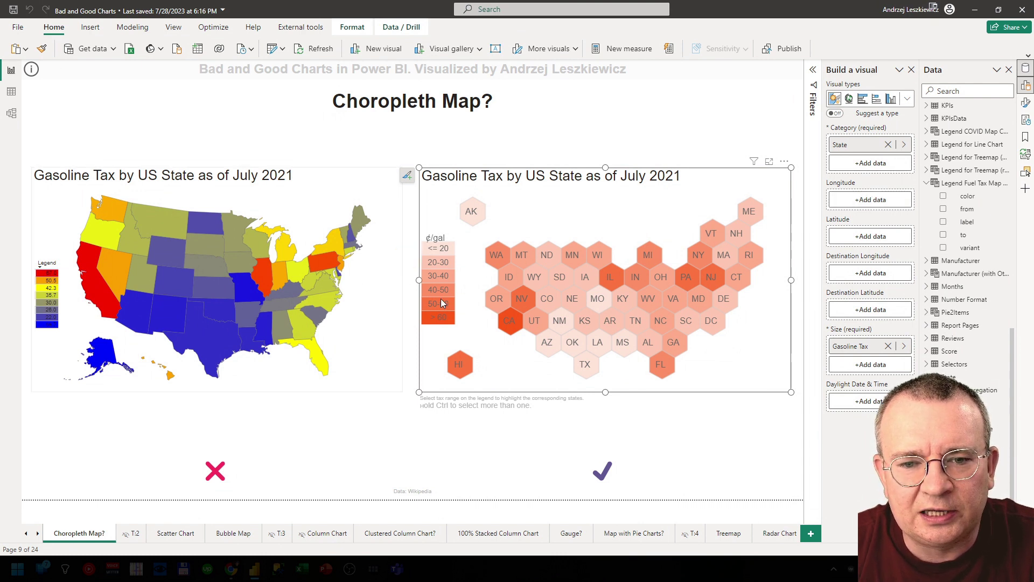
# Step: Select the hexagon map's legend and open the DAX definition of its Legend Fuel Tax Map Colors table
pyautogui.click(425, 305)
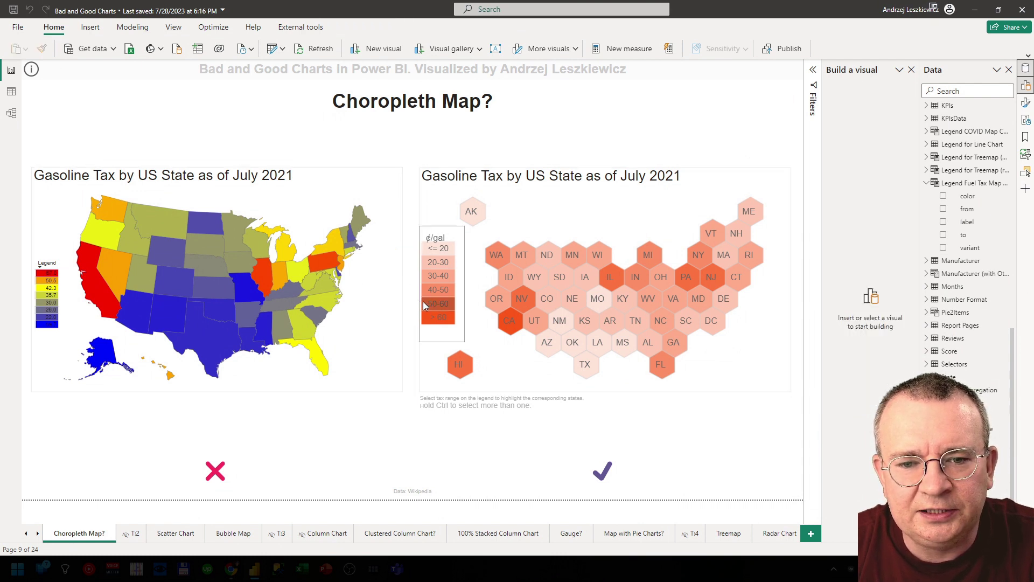
pyautogui.click(461, 297)
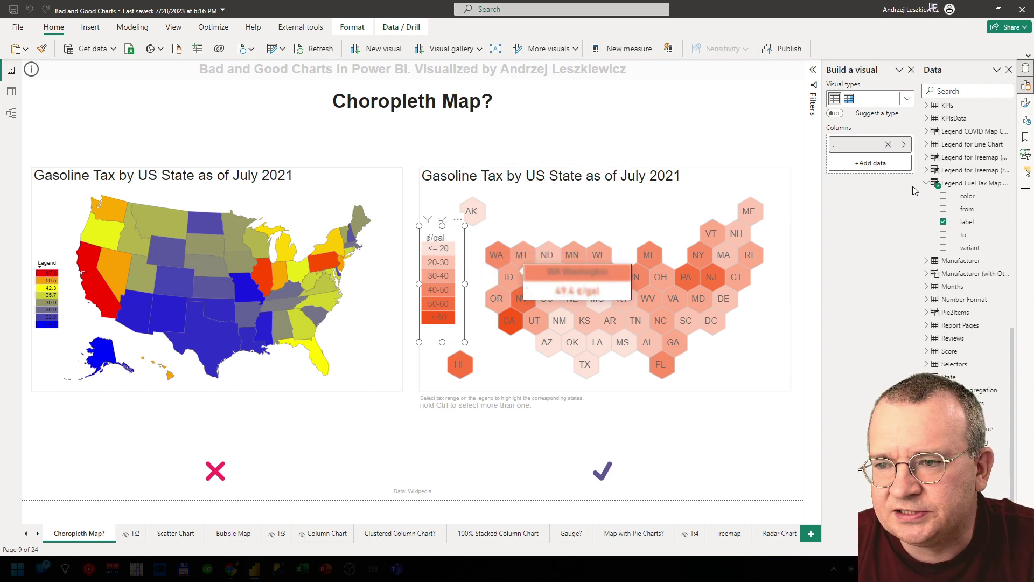
pyautogui.click(970, 184)
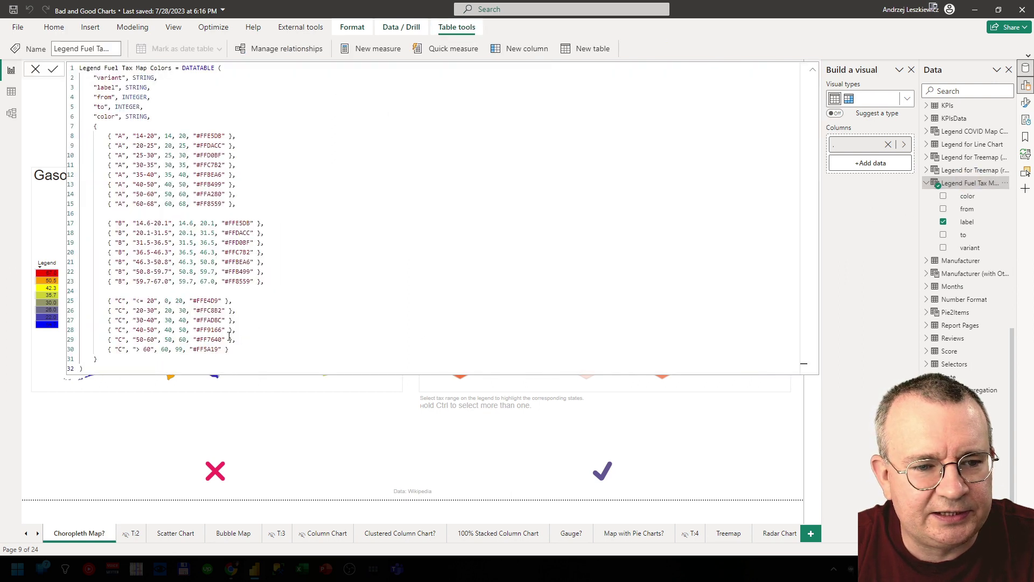
pyautogui.press('ctrl')
pyautogui.press('ctrl')
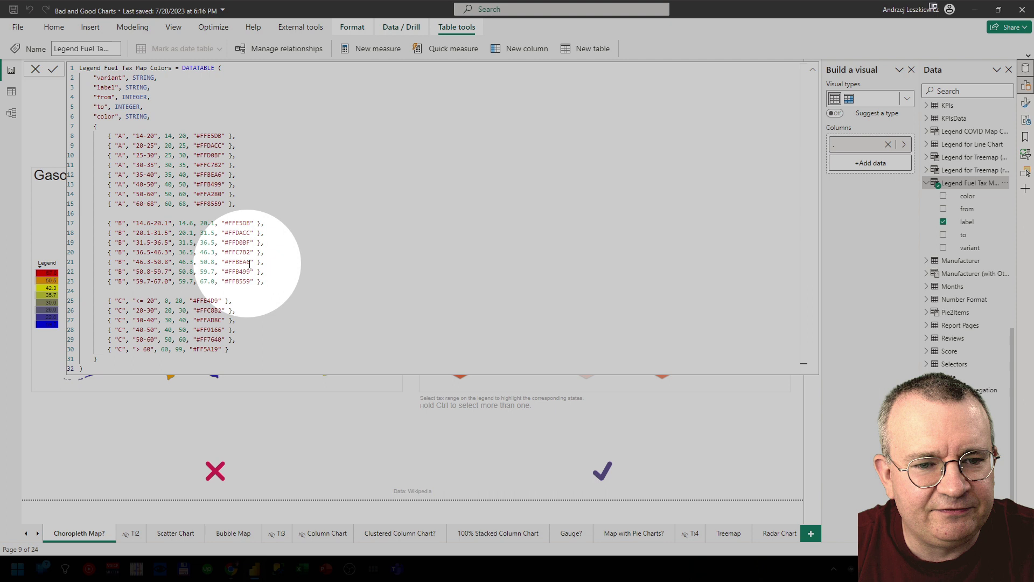
# Step: Examine the range labels and hex colour codes of the variant C rows in the Legend Fuel Tax Map Colors definition
pyautogui.click(152, 316)
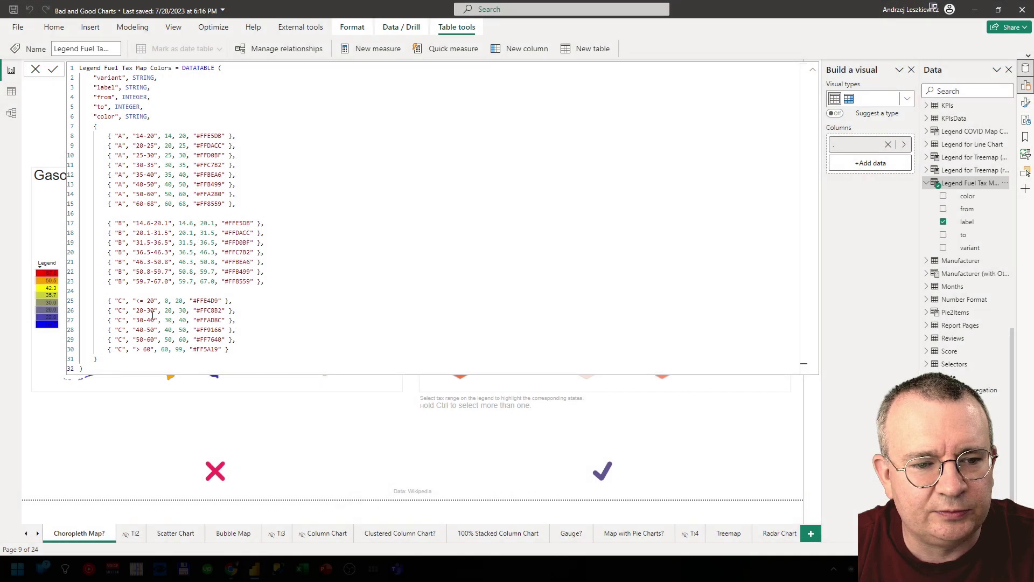
pyautogui.press('ctrl')
pyautogui.press('ctrl')
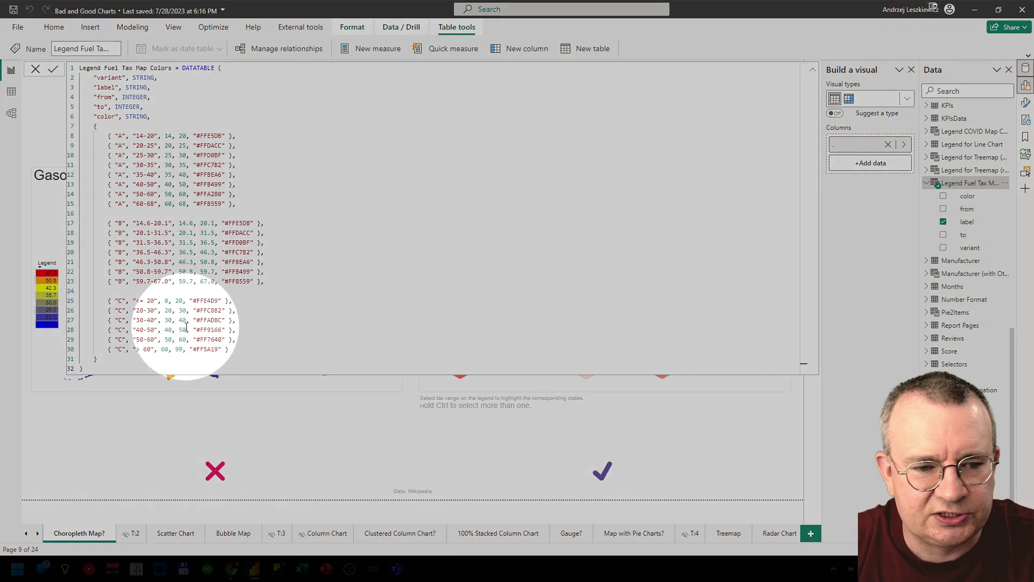
pyautogui.click(135, 301)
pyautogui.click(146, 311)
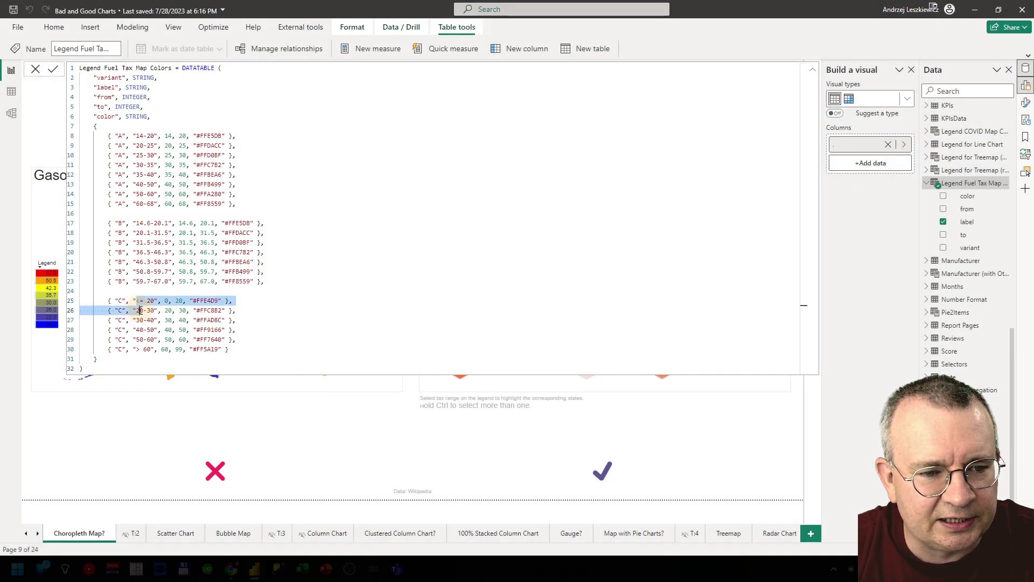
pyautogui.click(143, 320)
pyautogui.click(139, 311)
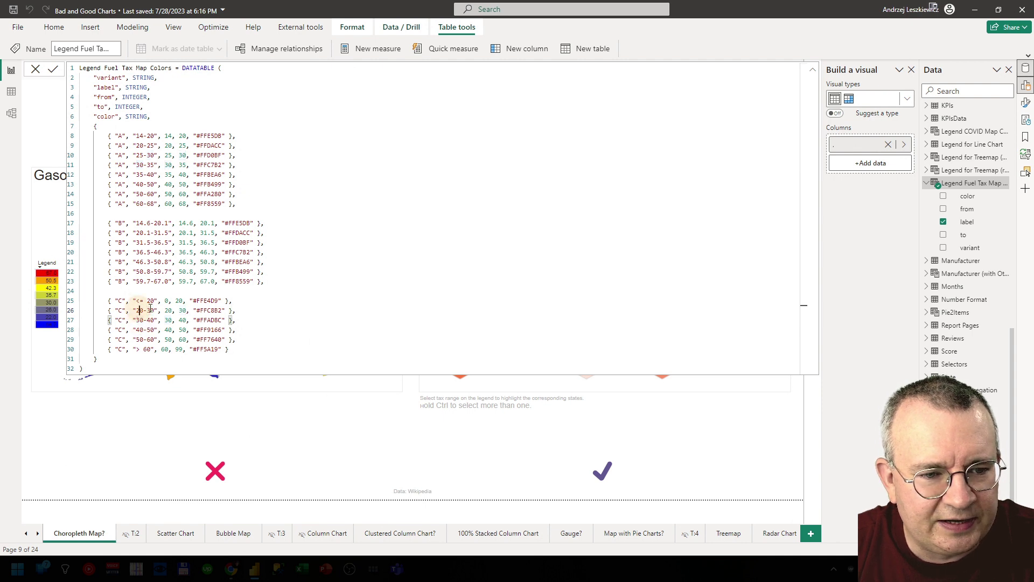
pyautogui.click(151, 320)
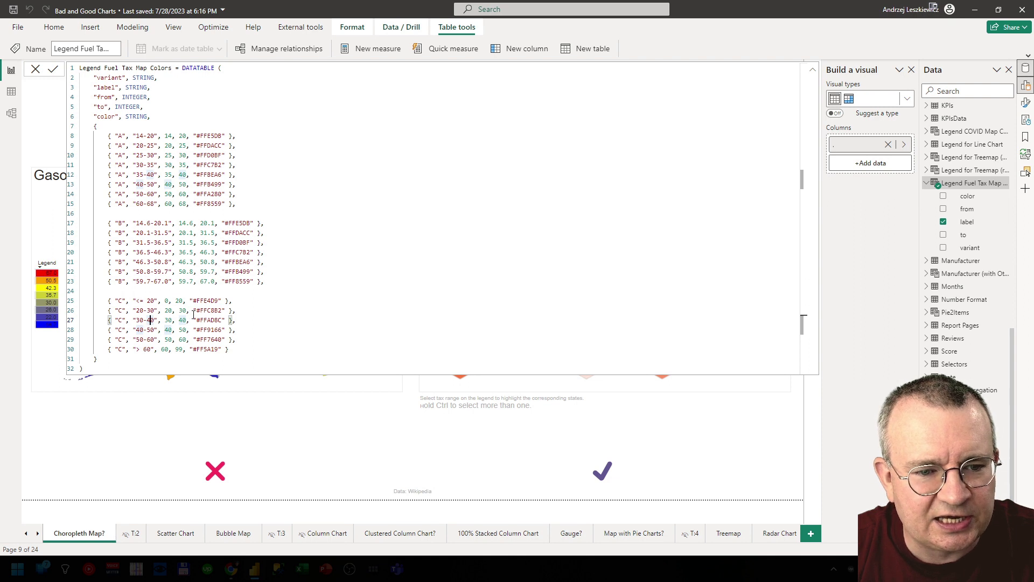
pyautogui.moveTo(193, 310); pyautogui.dragTo(225, 311)
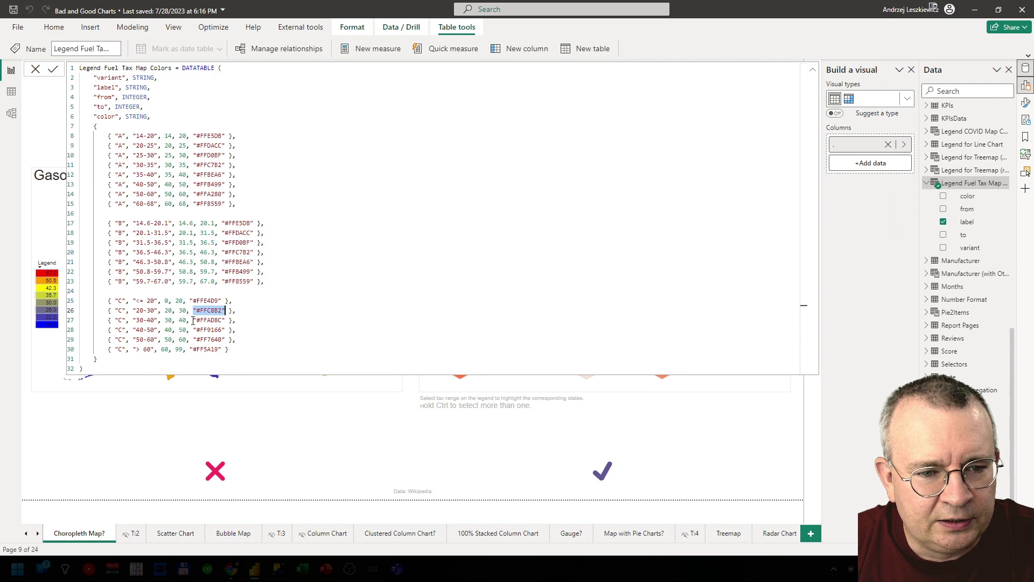
pyautogui.moveTo(193, 320); pyautogui.dragTo(227, 321)
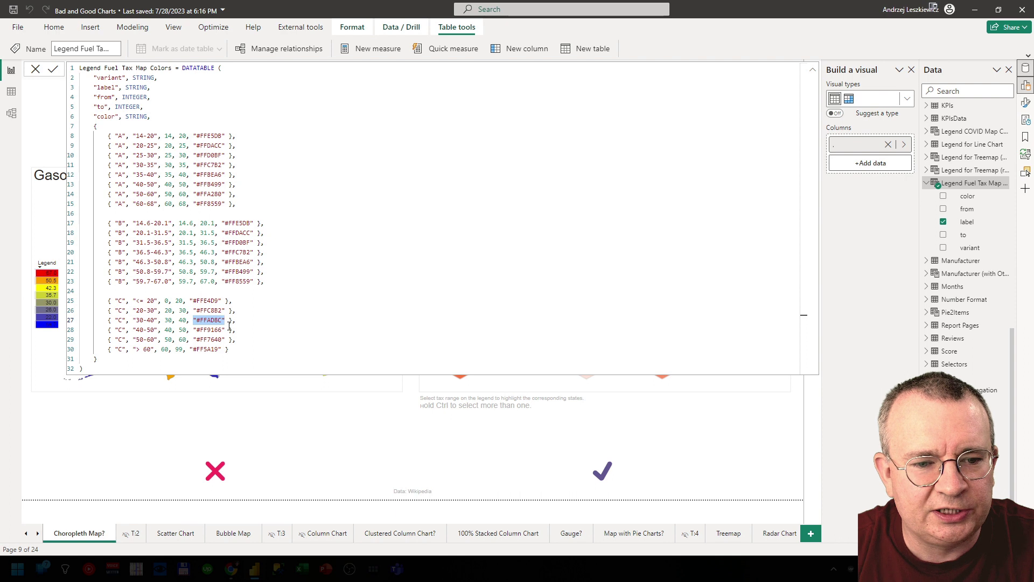
pyautogui.moveTo(233, 349); pyautogui.dragTo(79, 302)
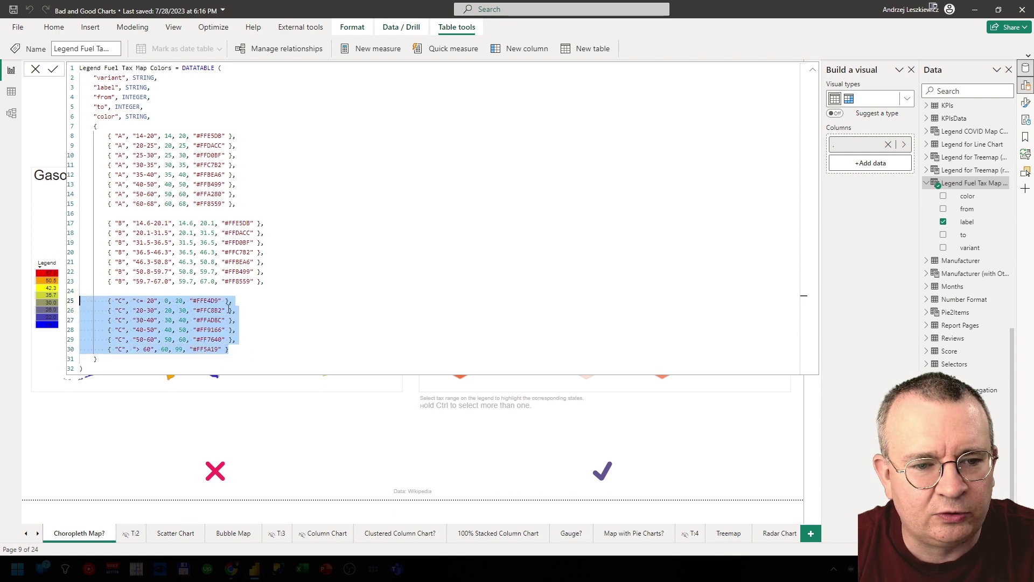
# Step: Review the variant C 20-30 row's label, from and to bounds and colour code, discard the formula edit and deselect the legend
pyautogui.moveTo(226, 310); pyautogui.dragTo(184, 311)
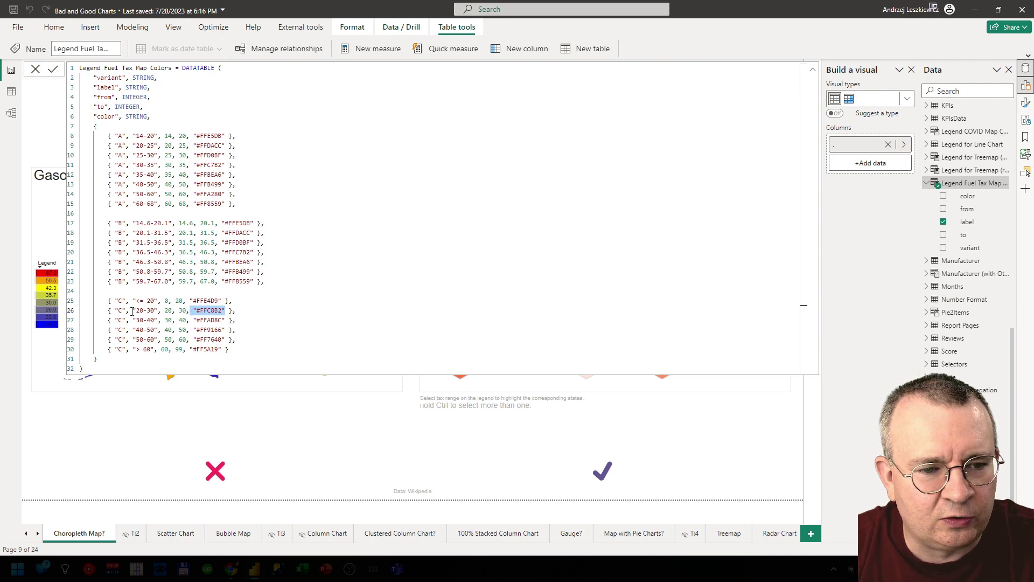
pyautogui.moveTo(133, 311); pyautogui.dragTo(173, 311)
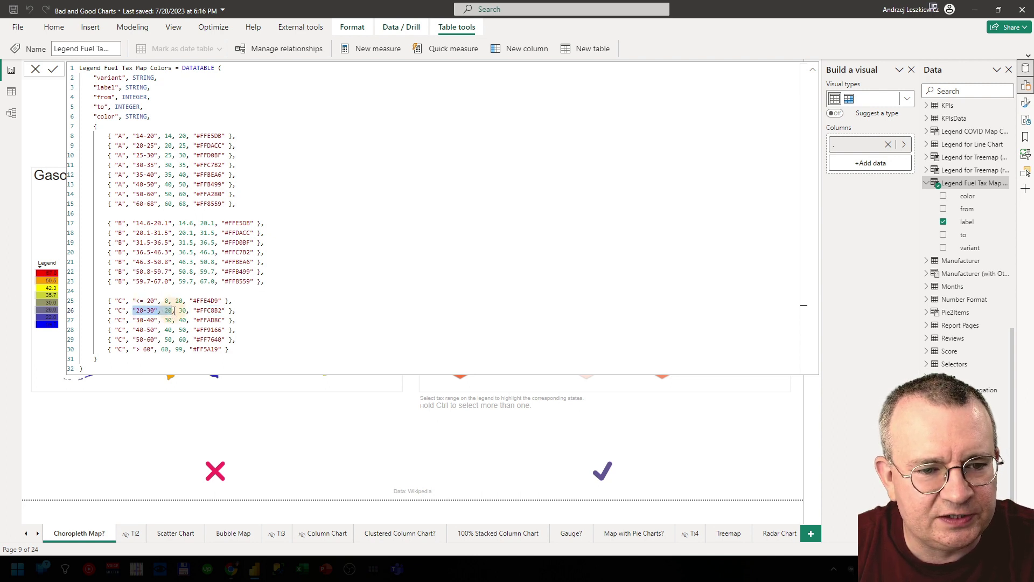
pyautogui.click(173, 311)
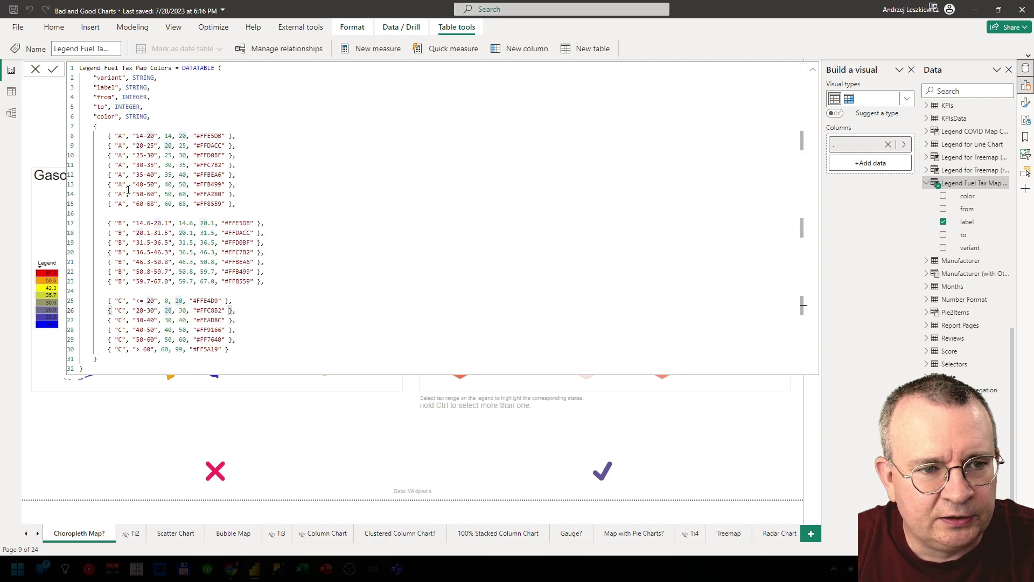
pyautogui.doubleClick(168, 311)
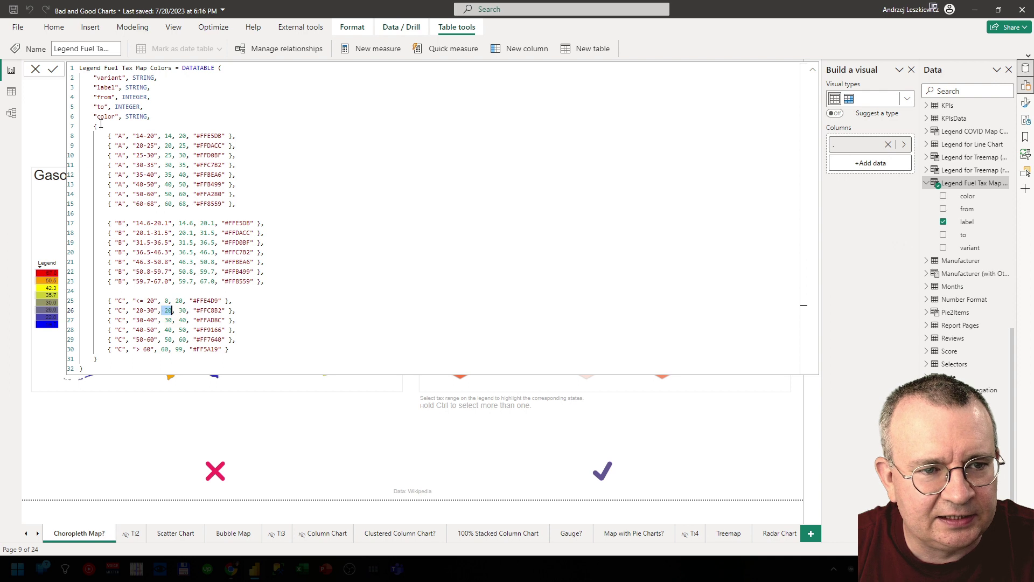
pyautogui.write('30')
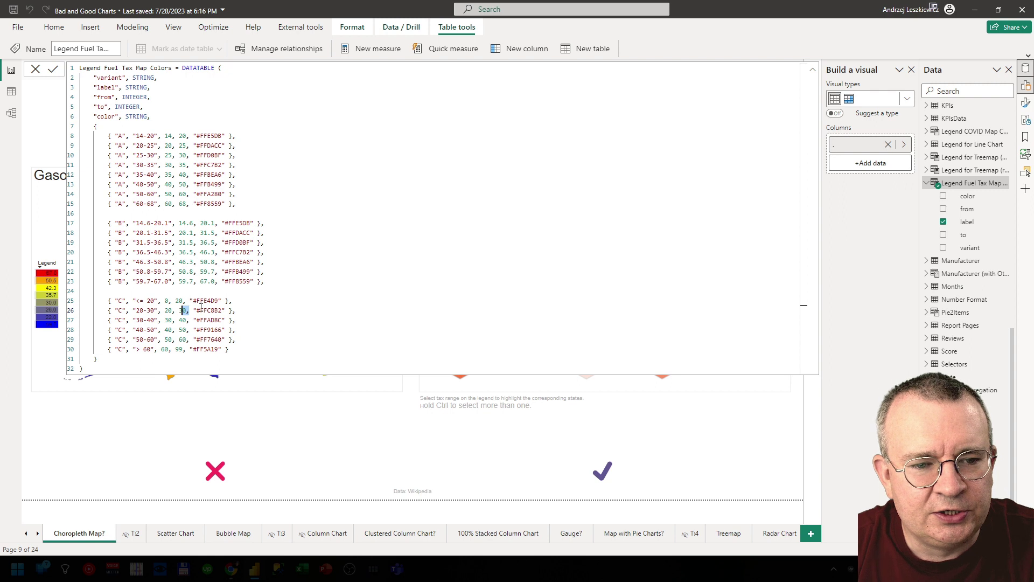
pyautogui.moveTo(222, 310); pyautogui.dragTo(197, 313)
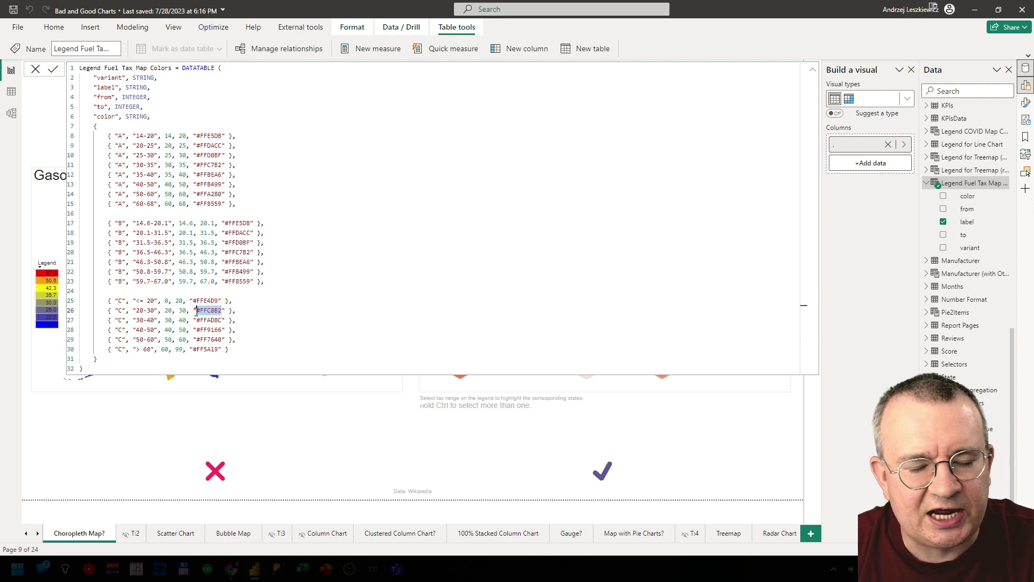
pyautogui.moveTo(233, 350); pyautogui.dragTo(73, 306)
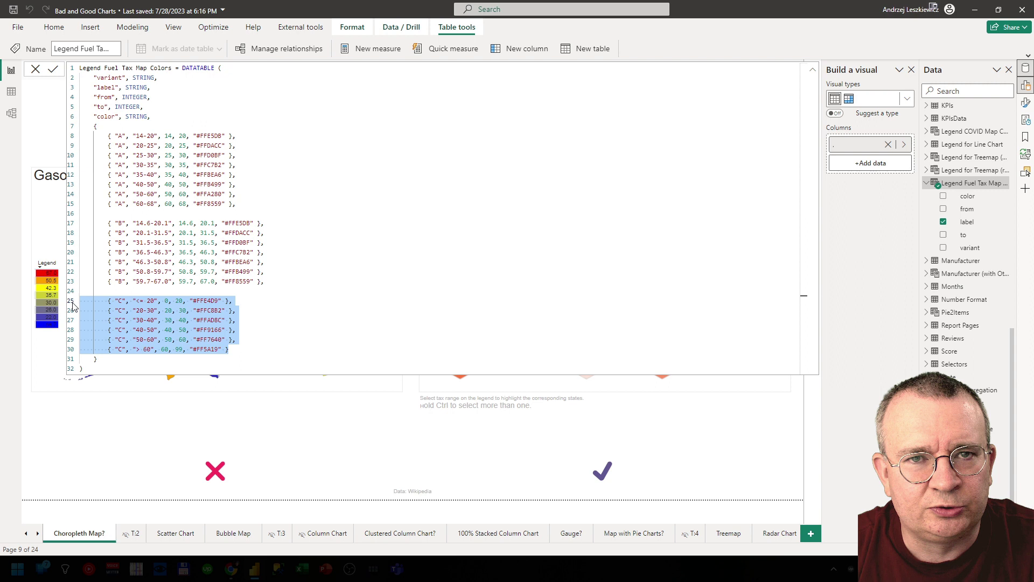
pyautogui.click(35, 69)
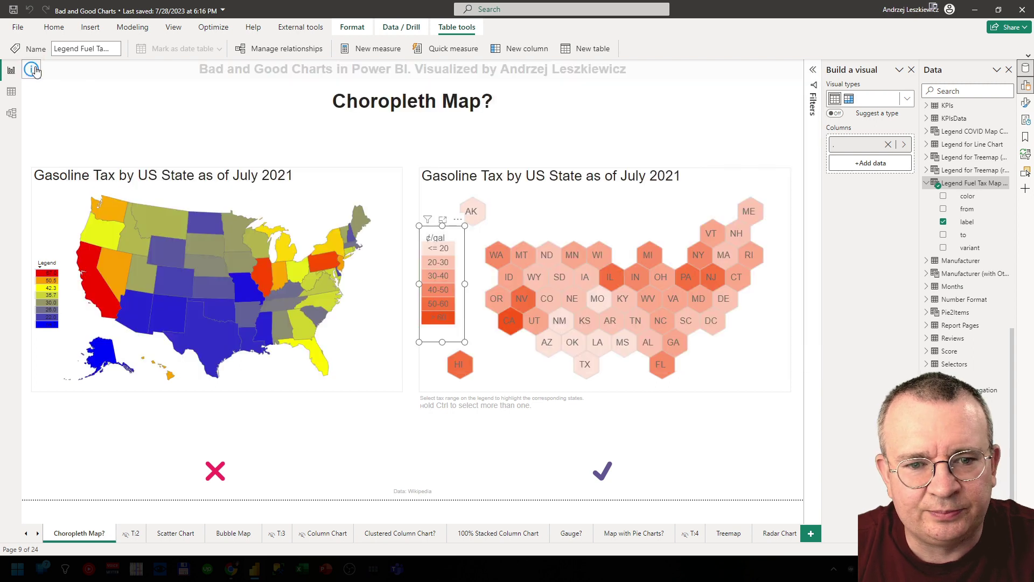
pyautogui.click(681, 160)
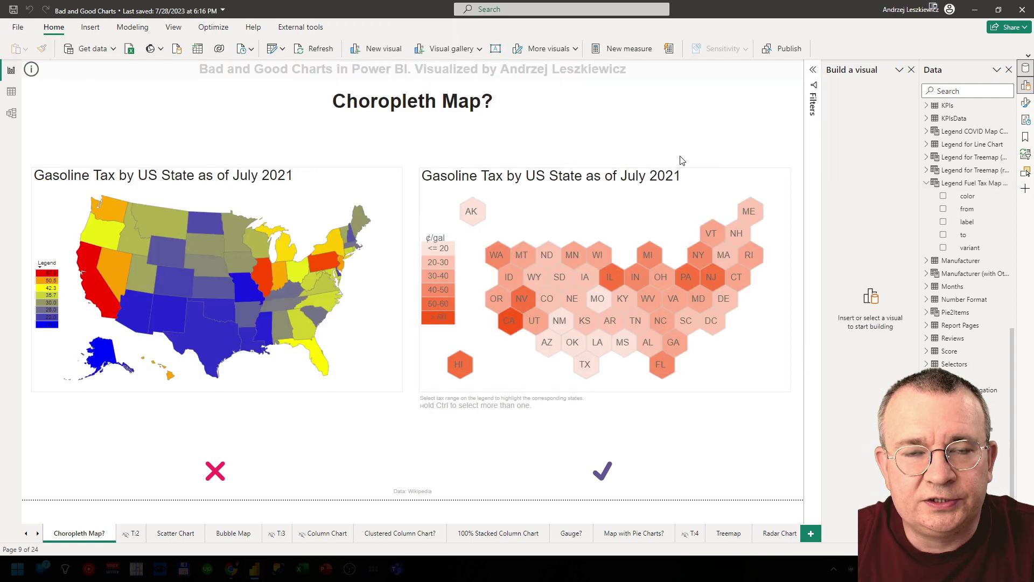